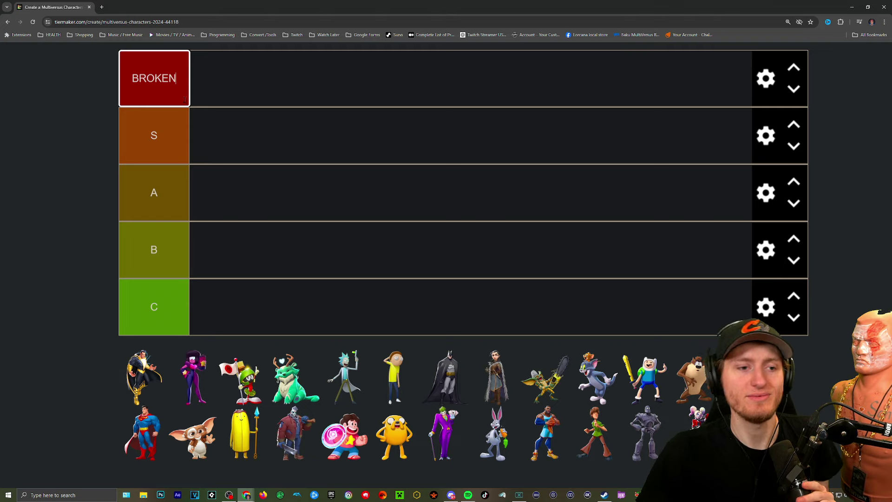
Place Black Adam, the purple fighter and Marvin the Martian into the S tier
left_click(176, 140)
scroll(107, 282, "down", 1)
scroll(107, 282, "up", 1)
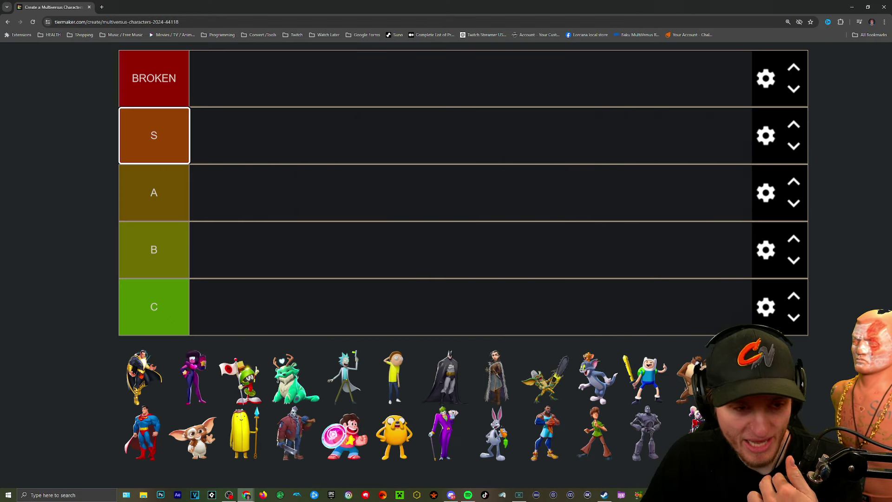
left_click_drag(133, 370, 213, 132)
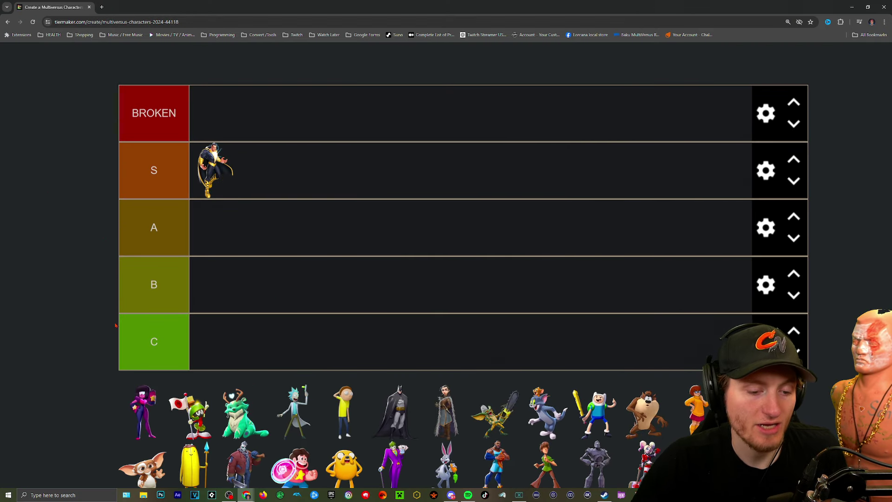
scroll(486, 363, "down", 1)
scroll(96, 365, "up", 1)
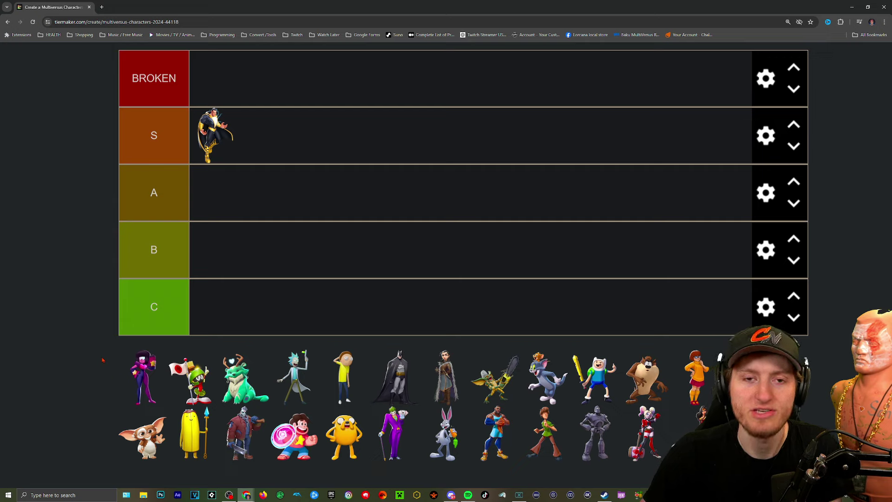
left_click_drag(143, 377, 265, 136)
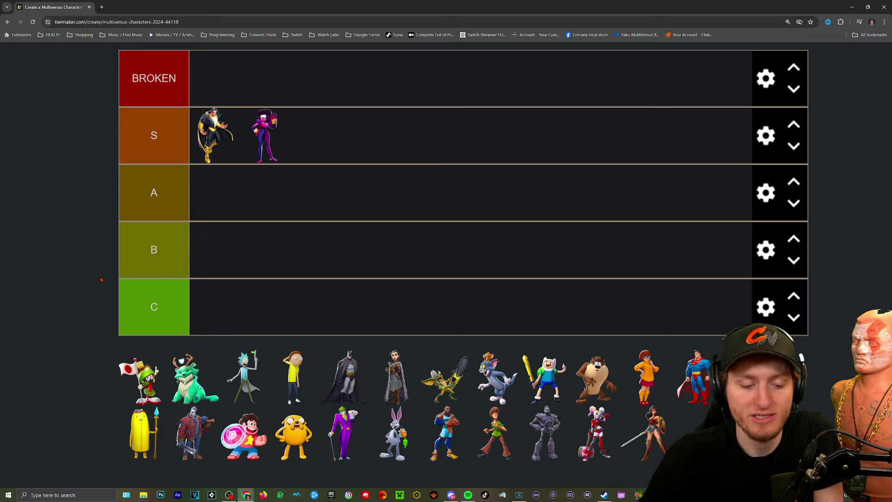
left_click_drag(140, 377, 312, 136)
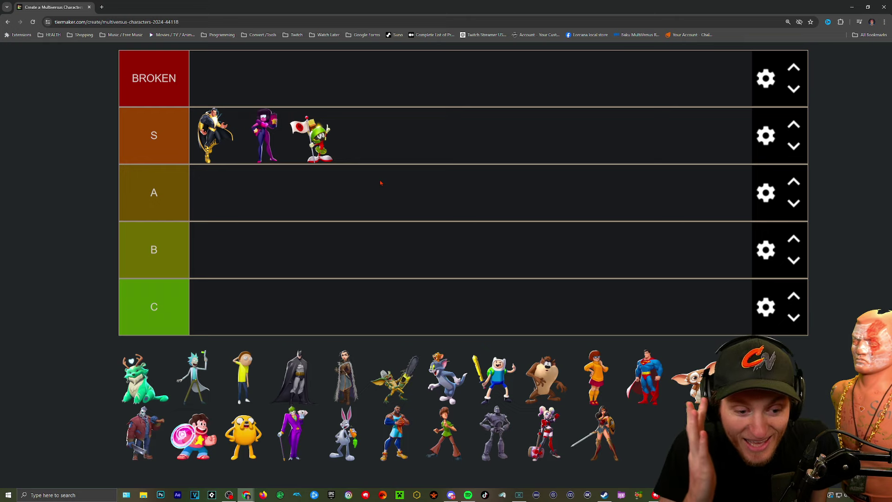
Add Arya to S after Marvin and the banana character to BROKEN
key("alt+Left")
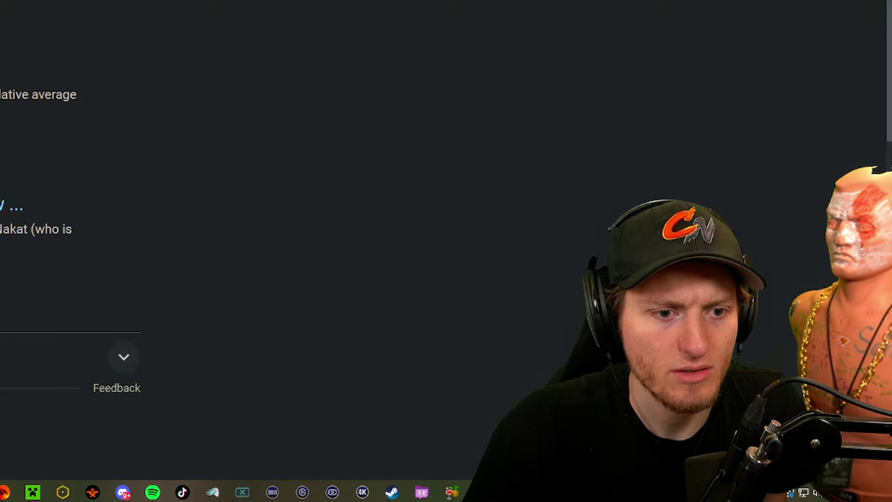
key("alt+Right")
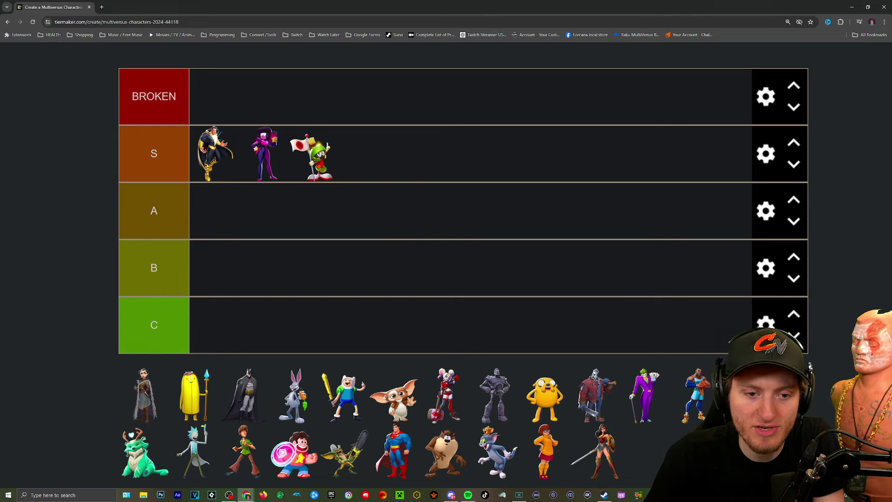
scroll(314, 189, "down", 1)
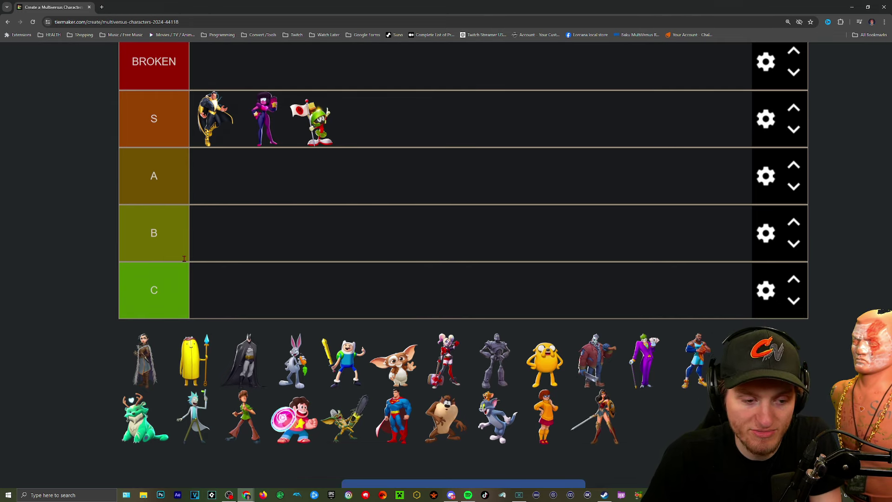
left_click_drag(143, 359, 390, 122)
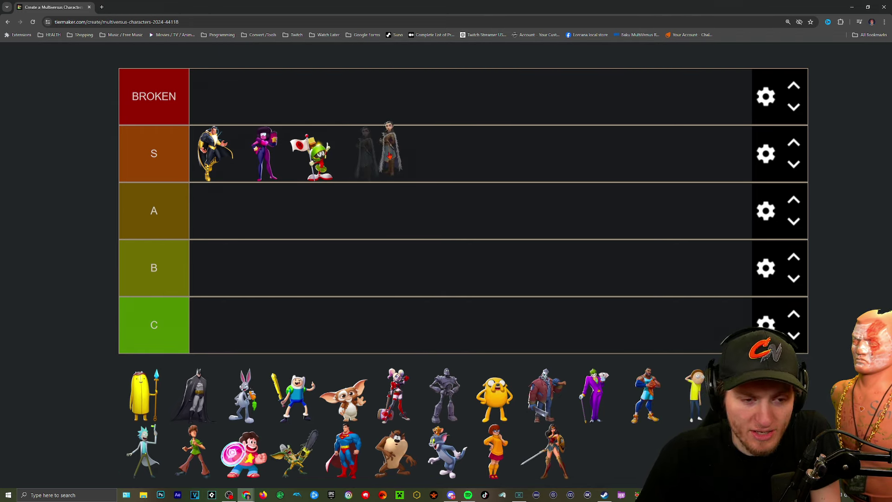
scroll(404, 192, "up", 1)
scroll(452, 176, "down", 1)
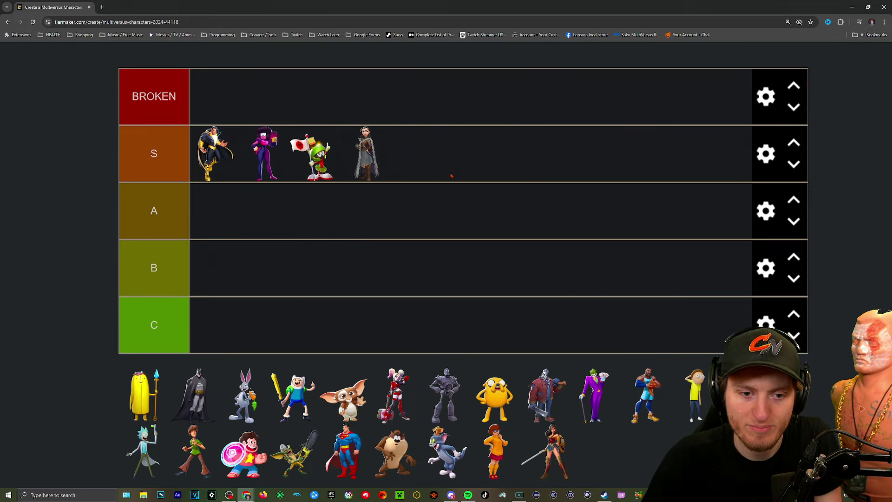
scroll(507, 179, "down", 2)
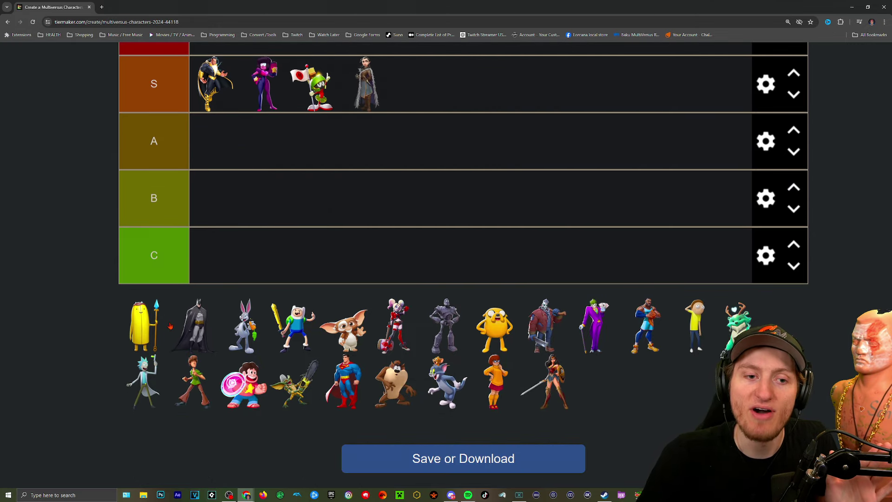
scroll(280, 278, "up", 1)
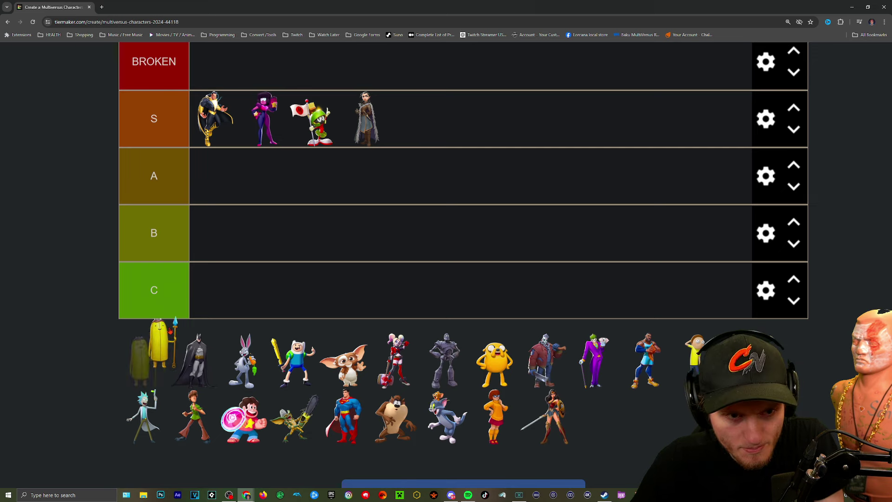
left_click_drag(143, 359, 333, 133)
scroll(334, 133, "up", 1)
left_click_drag(335, 188, 356, 133)
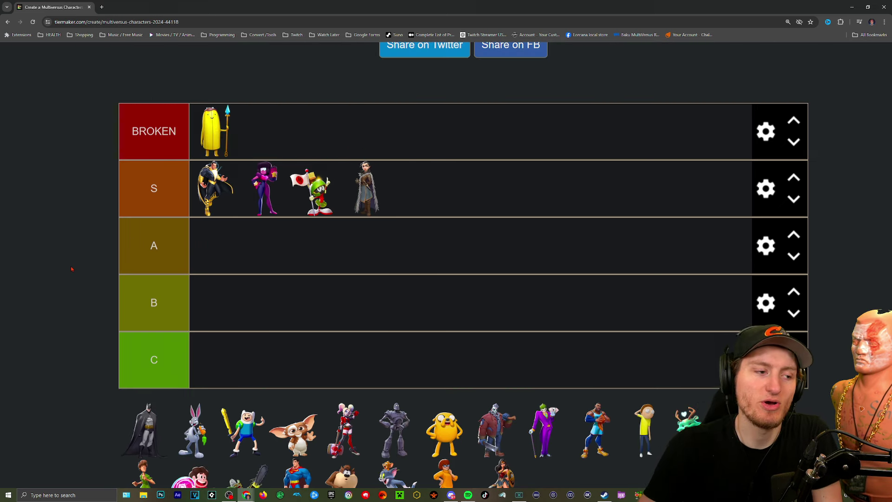
scroll(145, 418, "down", 1)
left_click_drag(145, 391, 216, 154)
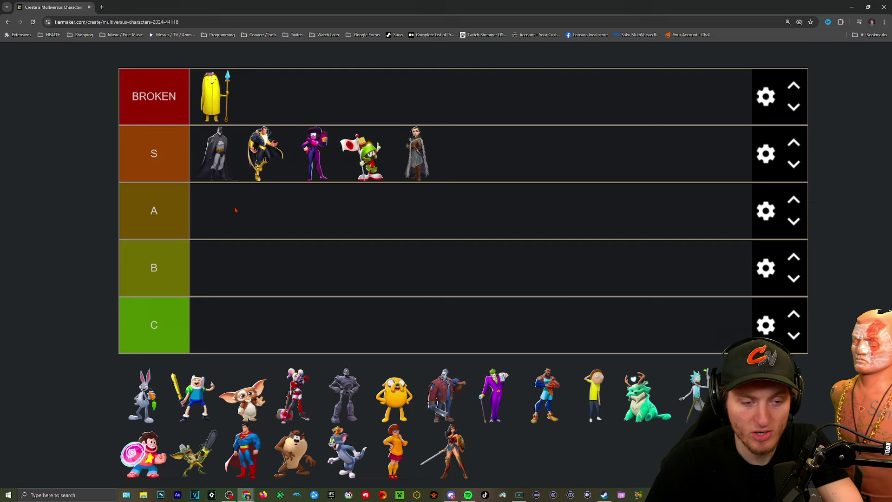
scroll(236, 210, "up", 1)
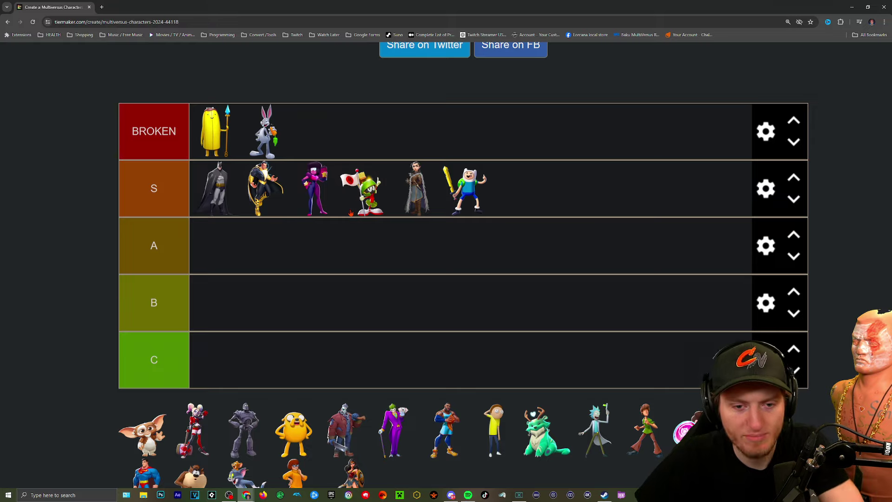
scroll(244, 257, "down", 1)
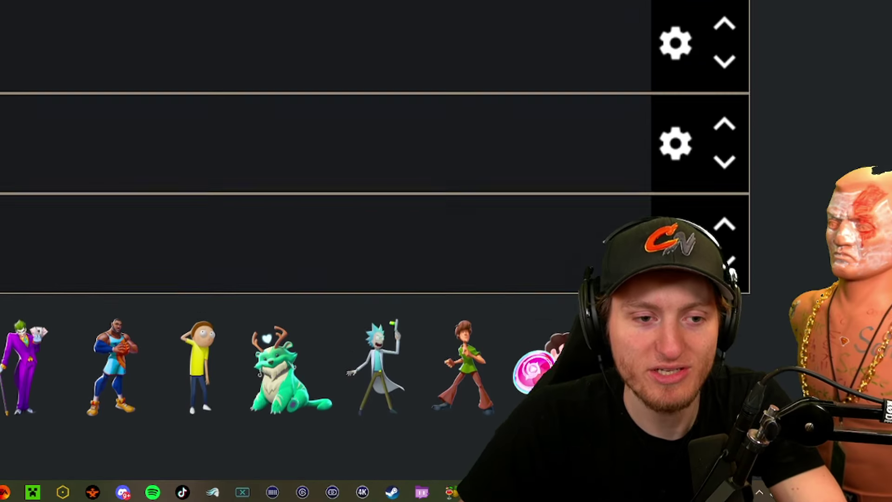
scroll(244, 257, "up", 1)
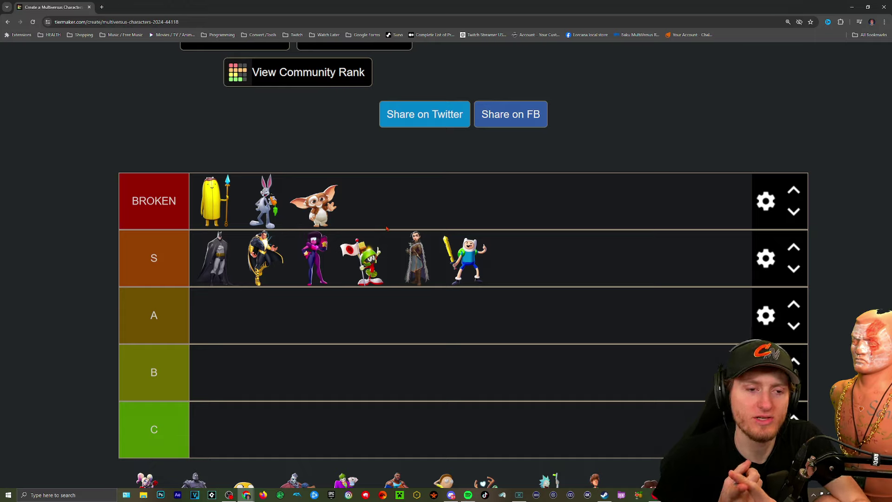
scroll(387, 228, "down", 1)
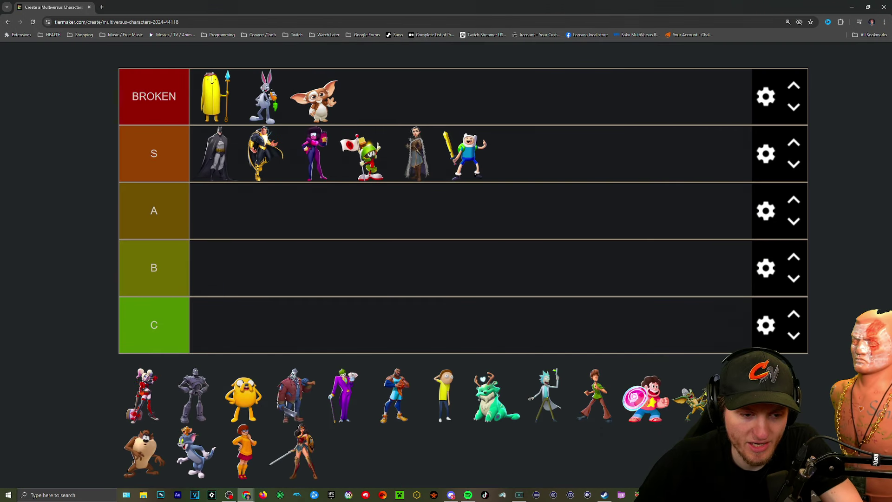
left_click_drag(143, 395, 366, 97)
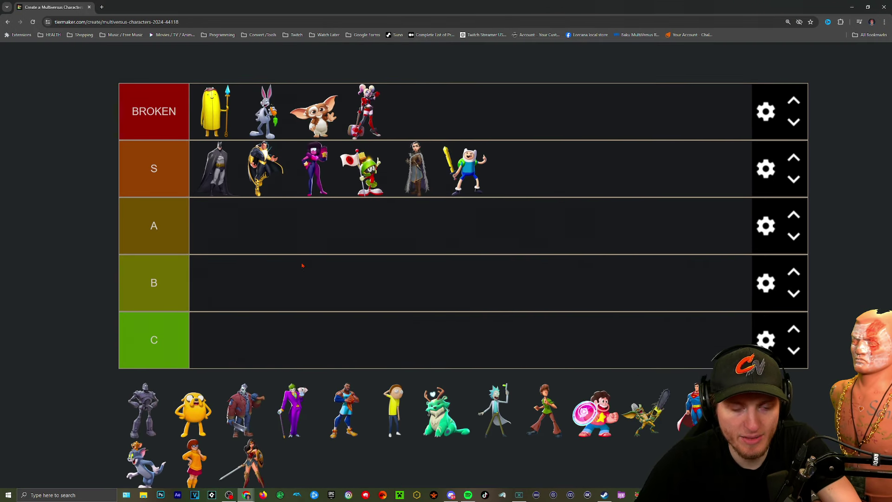
scroll(291, 276, "up", 1)
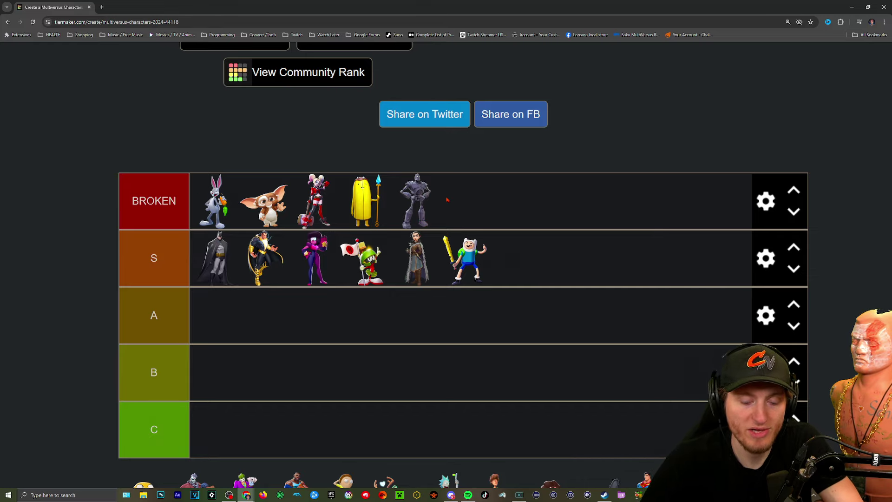
scroll(441, 209, "down", 3)
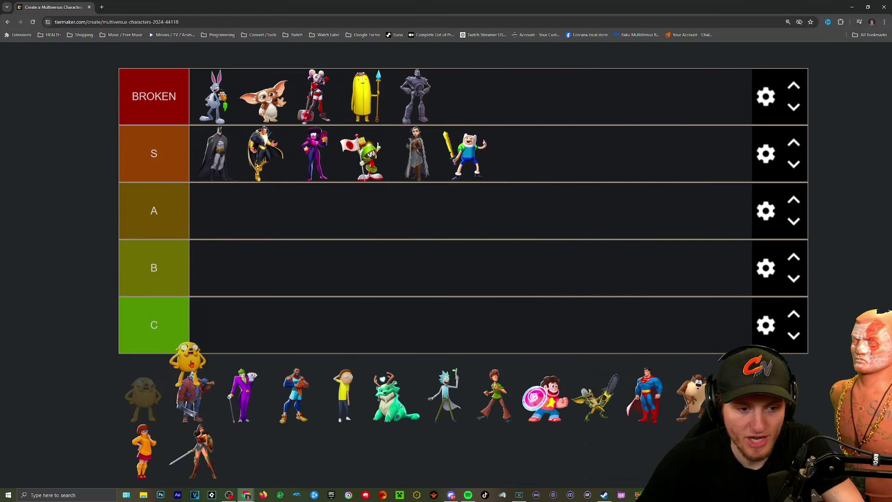
mouse_move(143, 394)
left_mouse_down()
mouse_move(226, 326)
mouse_move(216, 324)
left_mouse_up()
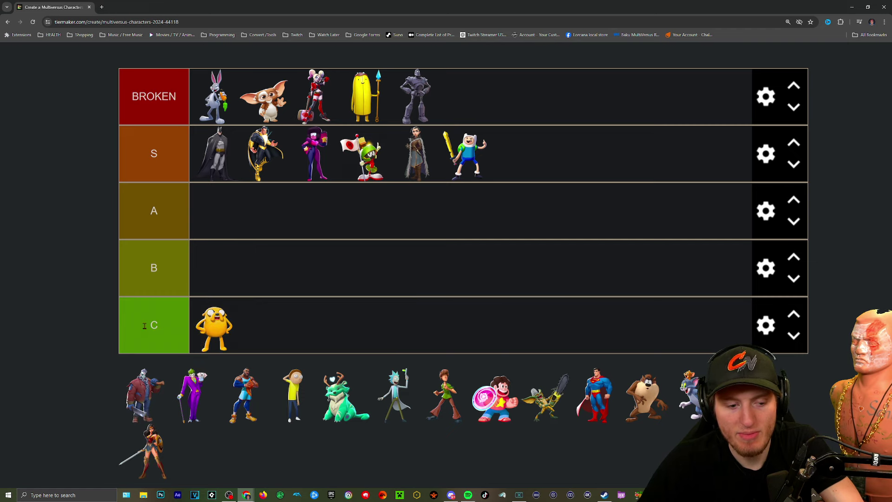
scroll(144, 325, "up", 1)
scroll(145, 325, "down", 1)
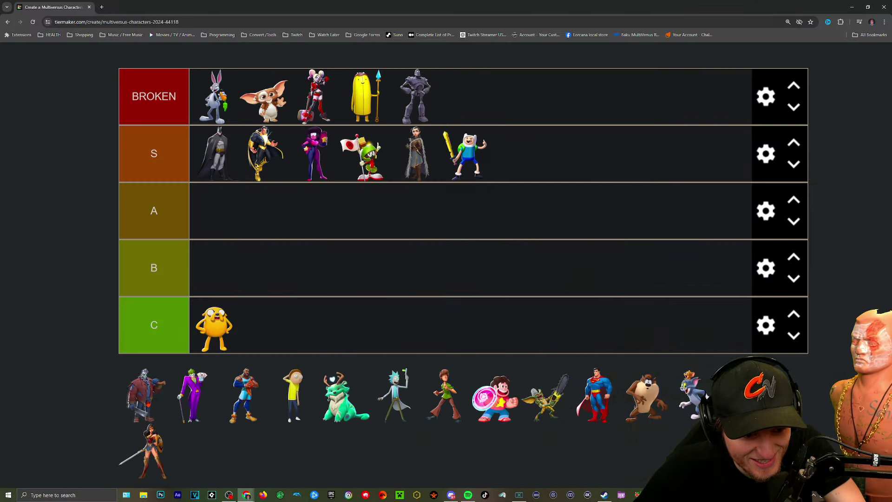
Rank the grey red-jacketed character in B and slot the Joker beside Gizmo in BROKEN
left_click_drag(144, 393, 216, 267)
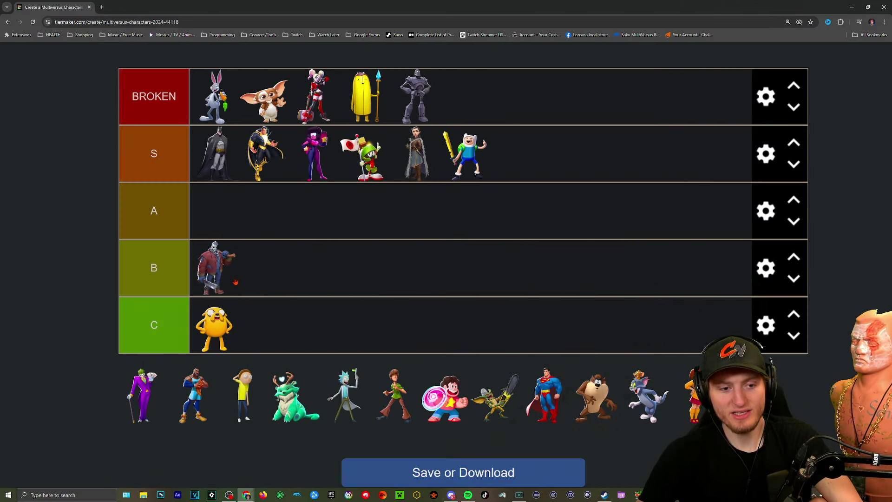
scroll(236, 283, "up", 1)
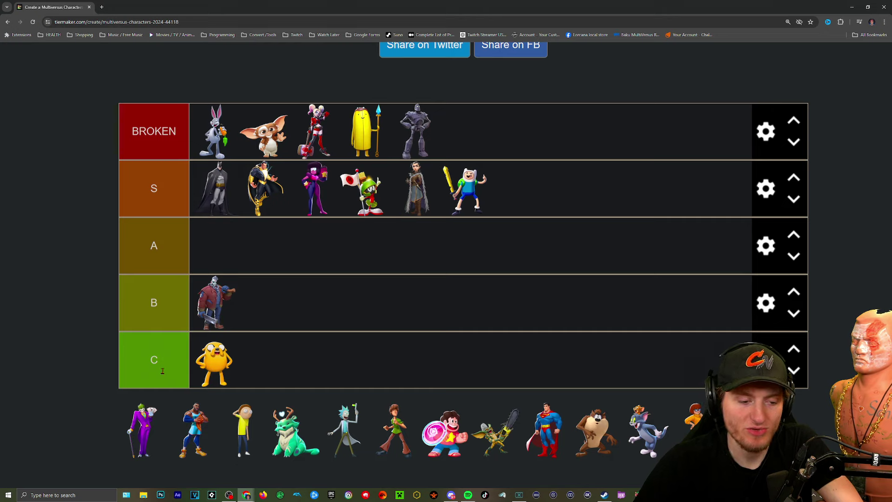
left_click_drag(143, 429, 296, 129)
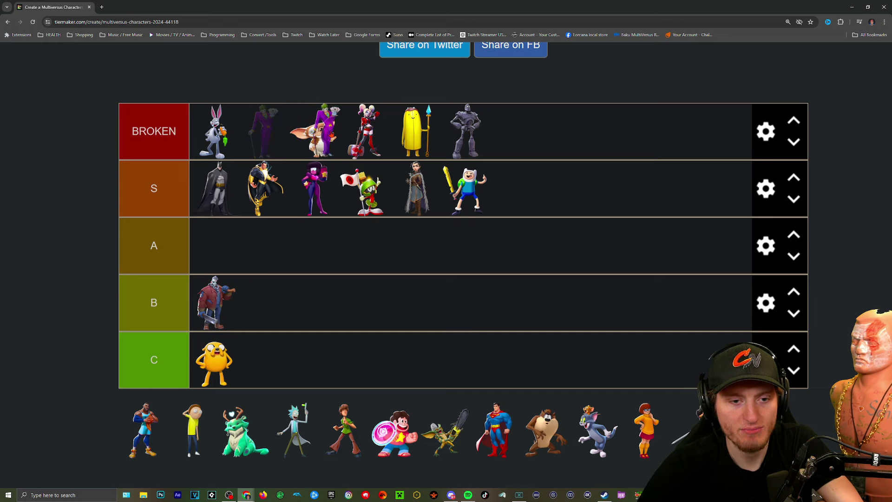
mouse_move(296, 129)
left_mouse_down()
mouse_move(255, 118)
mouse_move(320, 119)
left_mouse_up()
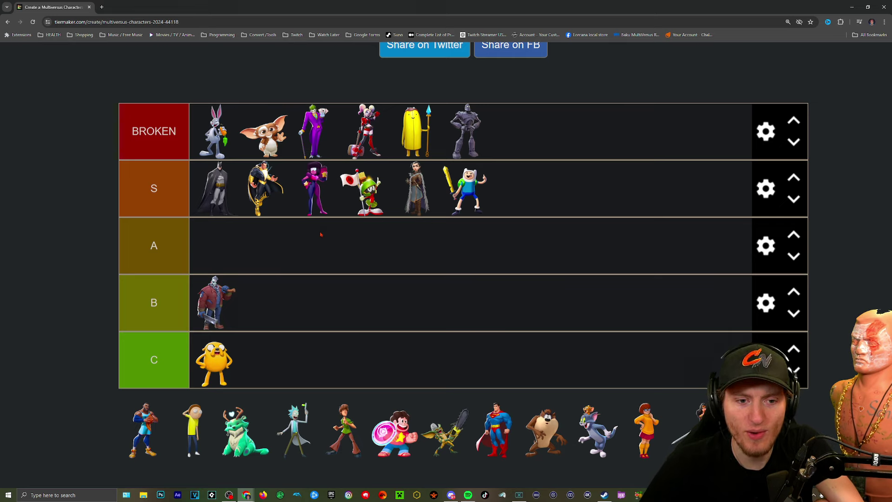
Add the basketball player to B and Morty to the front of S
left_click_drag(142, 429, 261, 302)
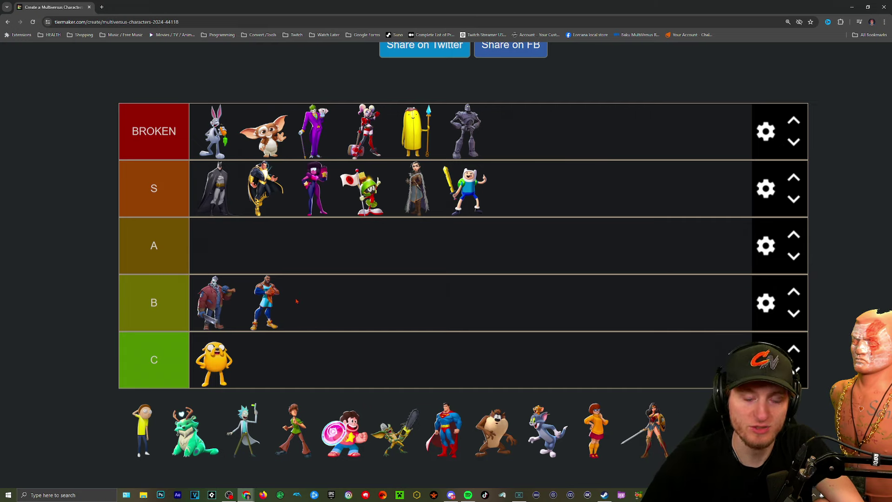
left_click_drag(143, 430, 209, 187)
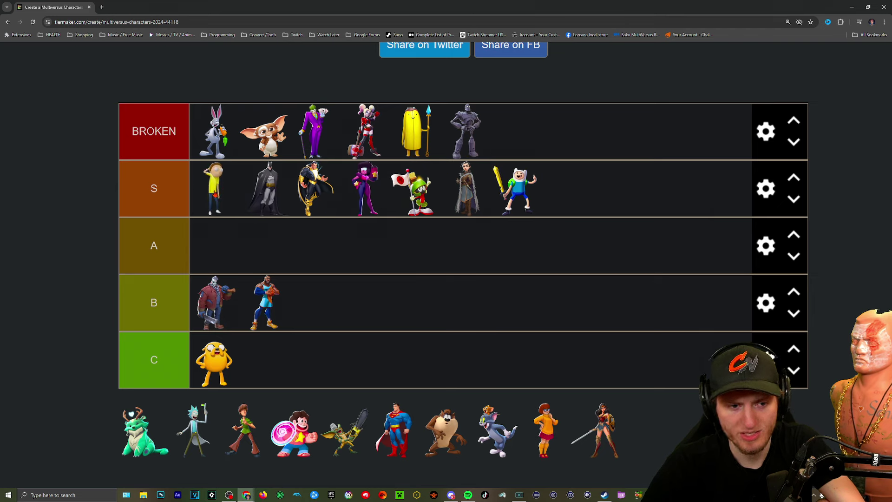
left_click_drag(465, 188, 465, 189)
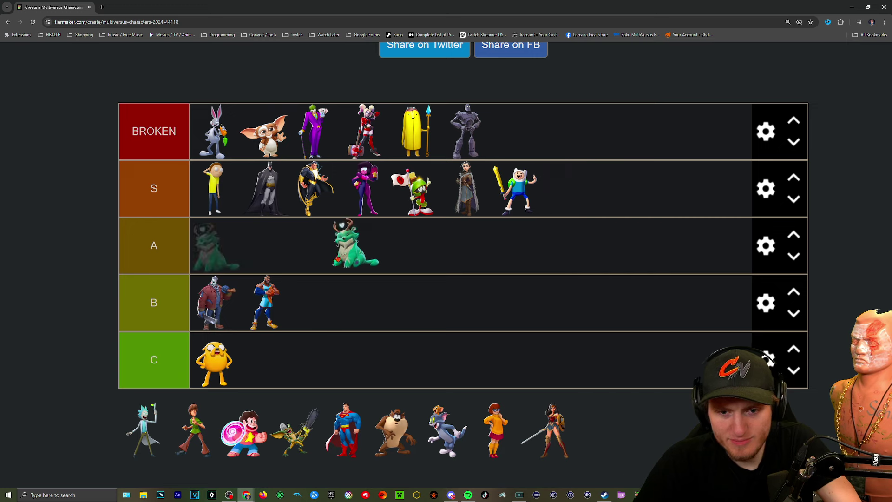
Place the green dragon and Rick in row A, and Shaggy in BROKEN
left_click_drag(502, 209, 216, 244)
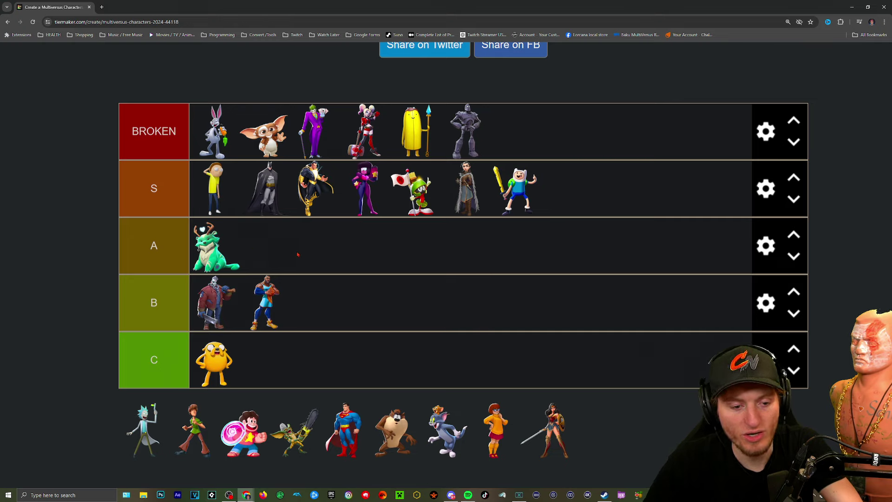
left_click_drag(143, 429, 275, 239)
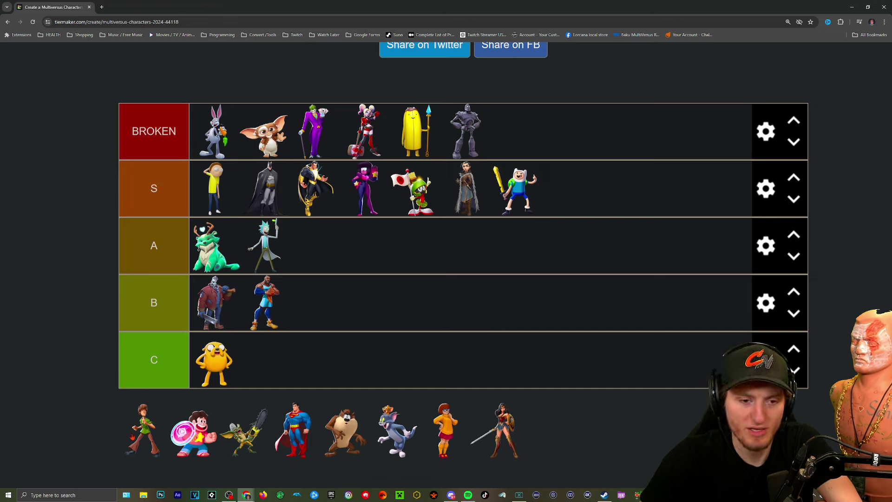
left_click_drag(144, 428, 516, 131)
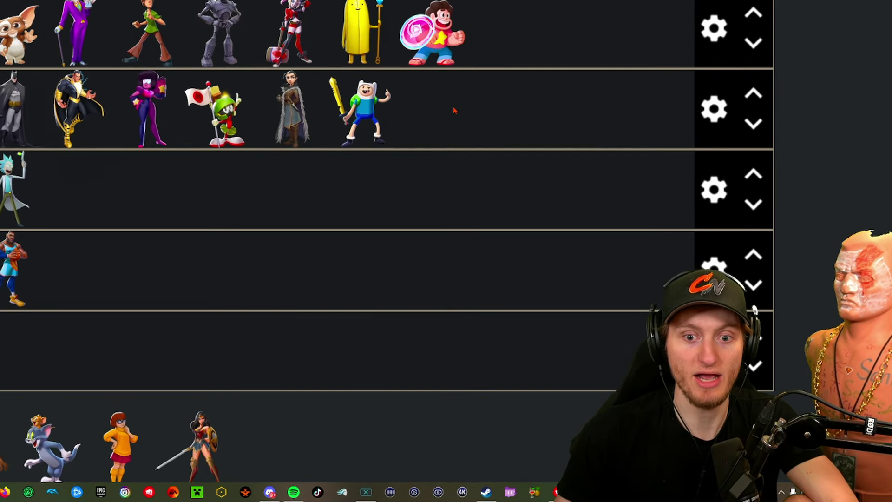
scroll(455, 110, "down", 4)
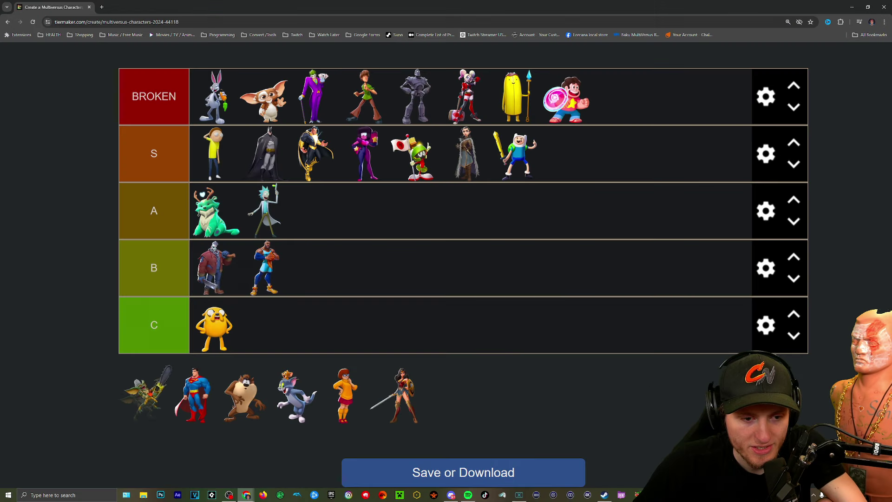
Add the chainsaw gremlin as eighth in S and Superman first in A
left_click_drag(140, 394, 317, 212)
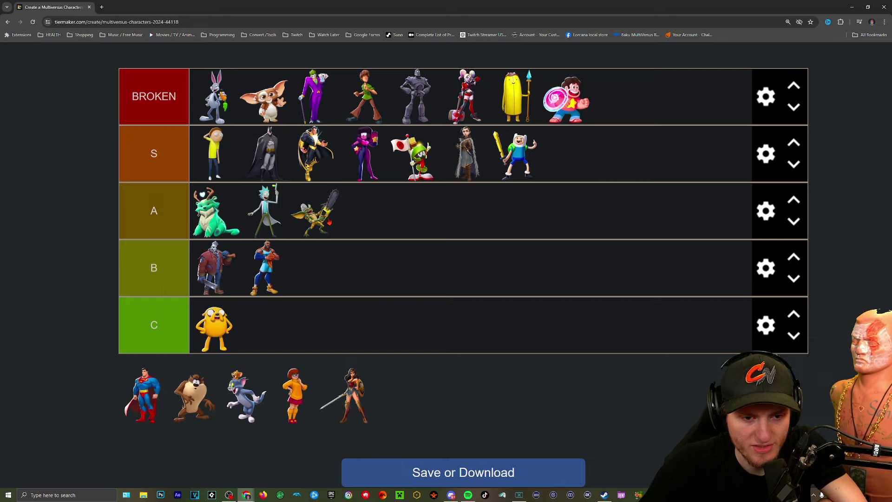
scroll(323, 224, "up", 1)
left_click_drag(326, 279, 555, 224)
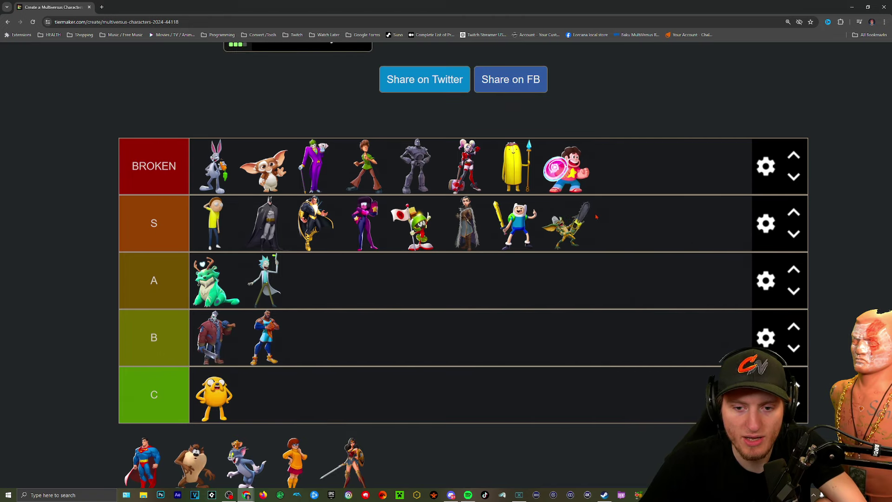
scroll(249, 258, "down", 2)
scroll(248, 257, "up", 1)
left_click_drag(143, 429, 209, 244)
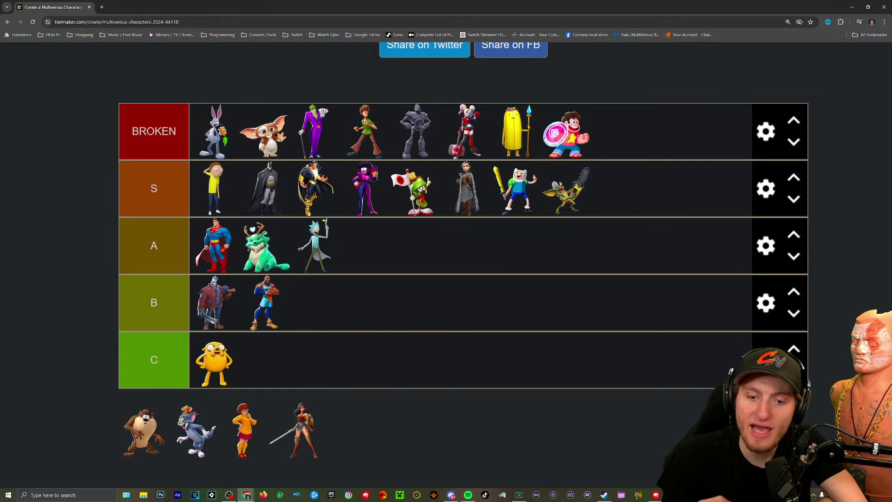
left_click_drag(215, 246, 209, 246)
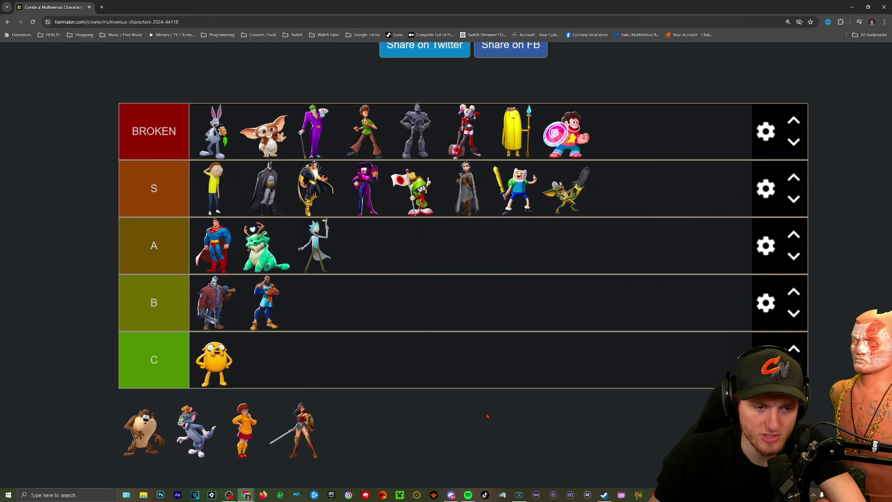
left_click_drag(143, 429, 195, 206)
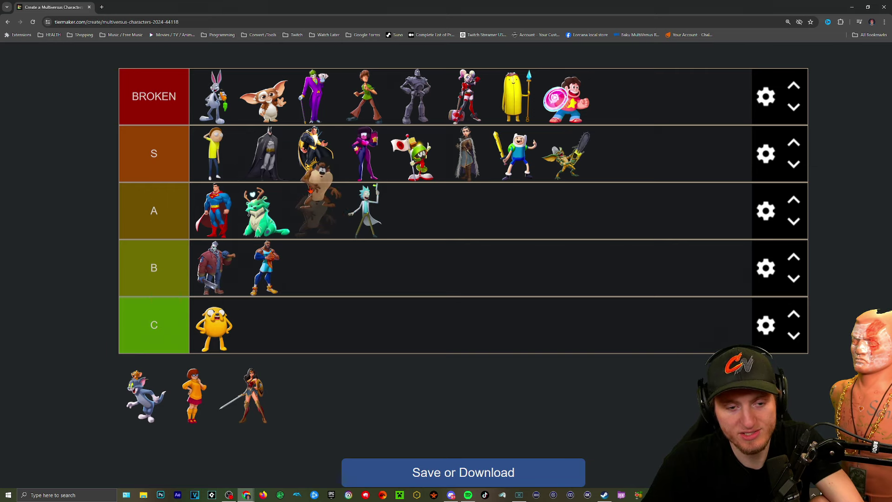
Sort Taz to S, Velma to C, Wonder Woman to BROKEN, Tom and Jerry to A; move Steven before Iron Giant
left_click_drag(209, 209, 617, 154)
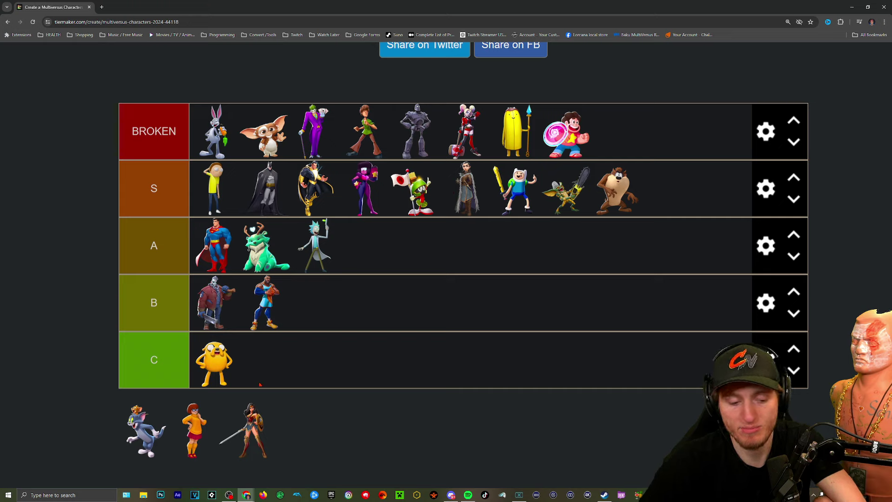
left_click_drag(193, 429, 268, 359)
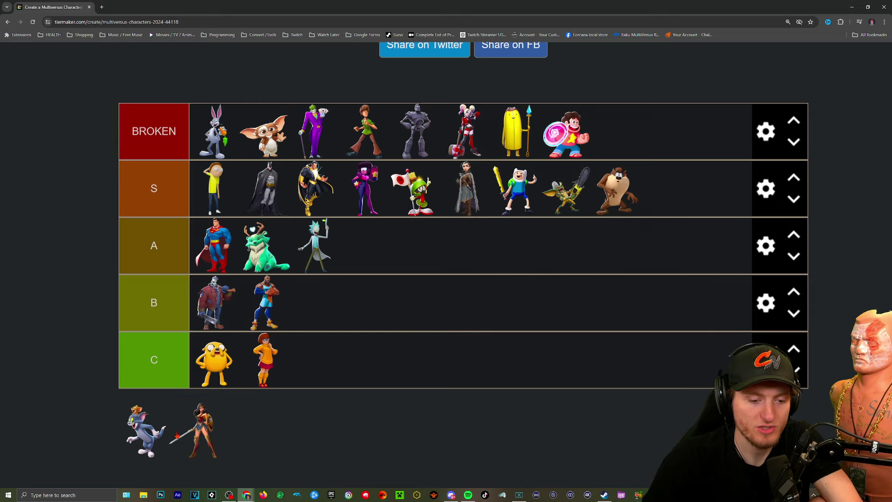
left_click_drag(198, 429, 307, 131)
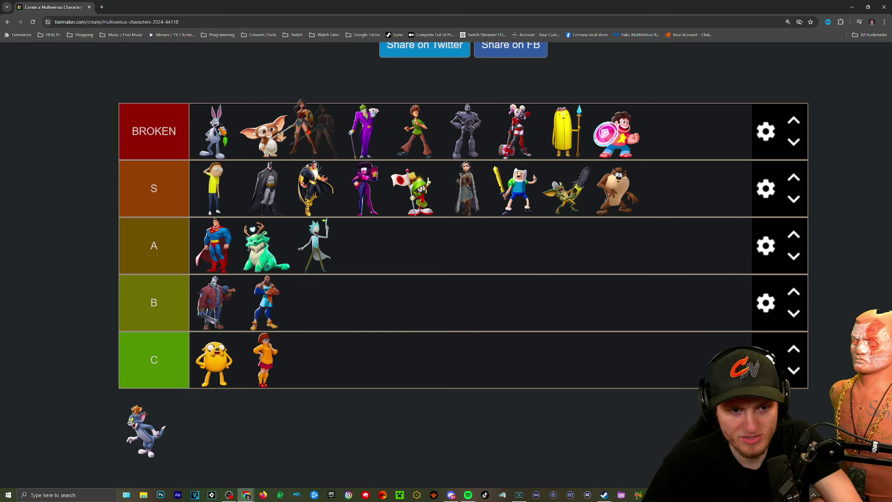
left_click_drag(145, 430, 372, 245)
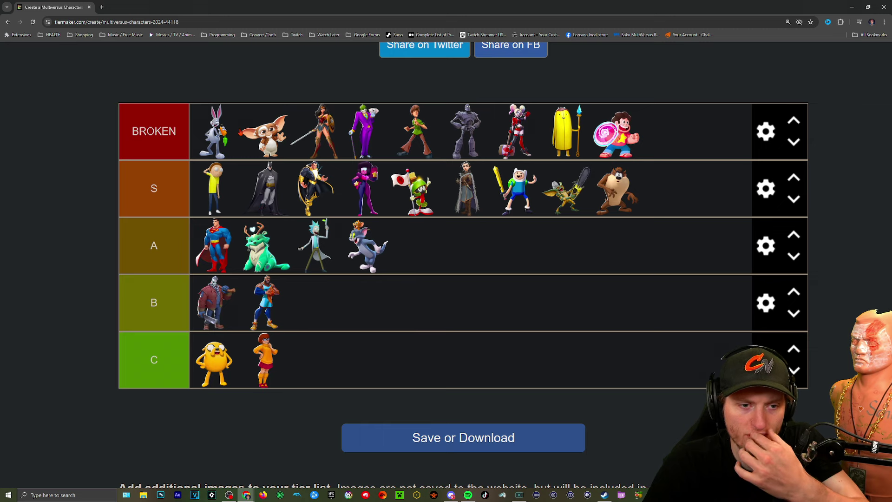
left_click_drag(617, 133, 460, 133)
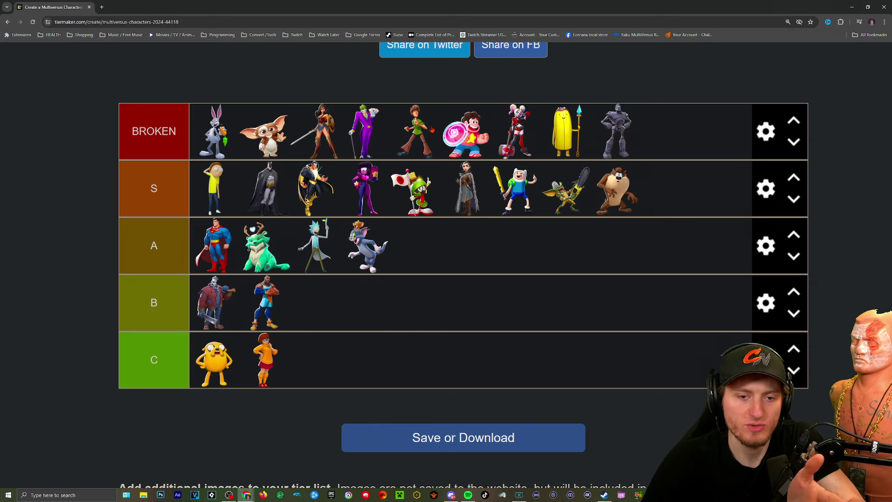
Reorder: Wonder Woman and Joker before Gizmo, Marvin before Garnet, Tom and Jerry after Superman
mouse_move(415, 131)
left_mouse_down()
mouse_move(317, 126)
mouse_move(404, 127)
left_mouse_up()
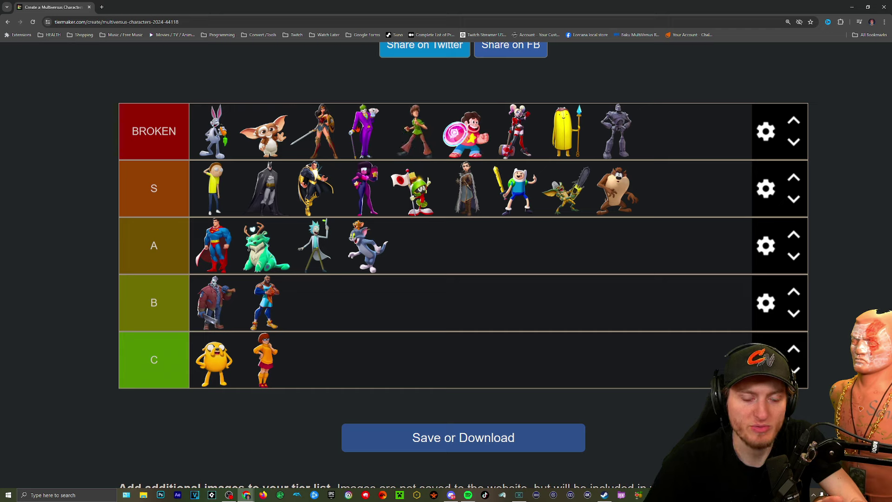
left_click_drag(317, 129, 265, 115)
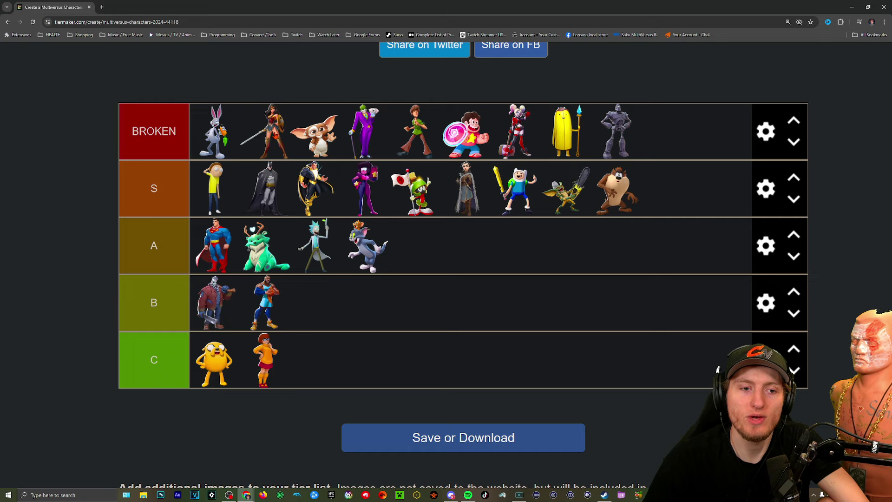
left_click_drag(362, 129, 324, 129)
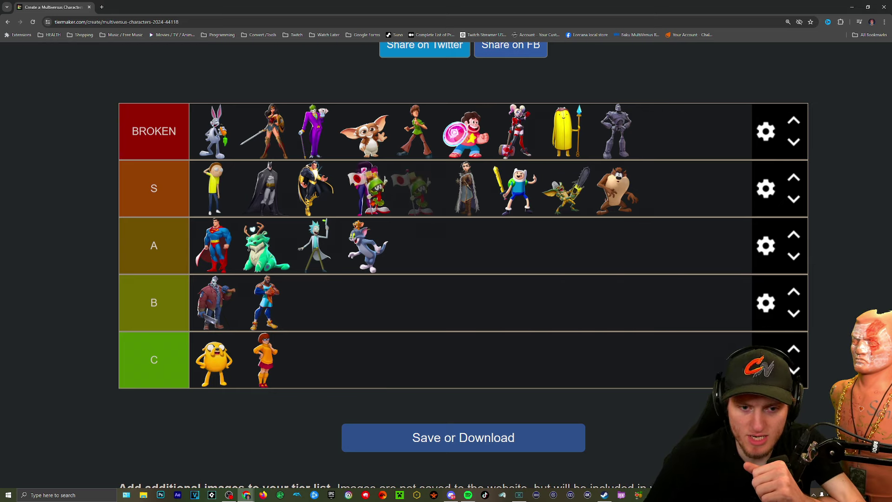
left_click_drag(412, 188, 359, 187)
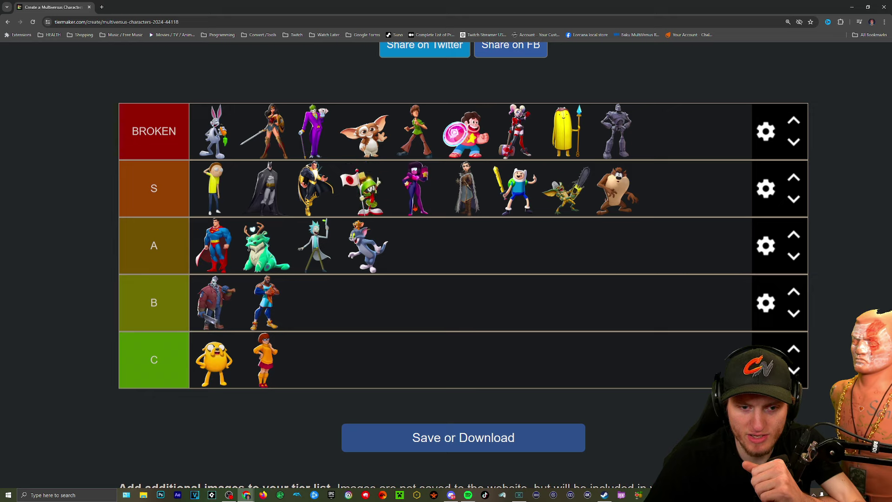
left_click_drag(366, 245, 262, 246)
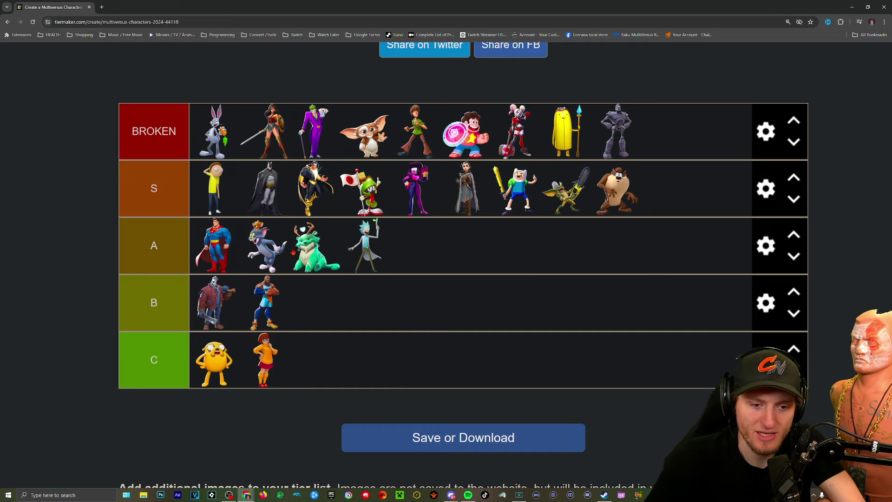
scroll(442, 322, "up", 1)
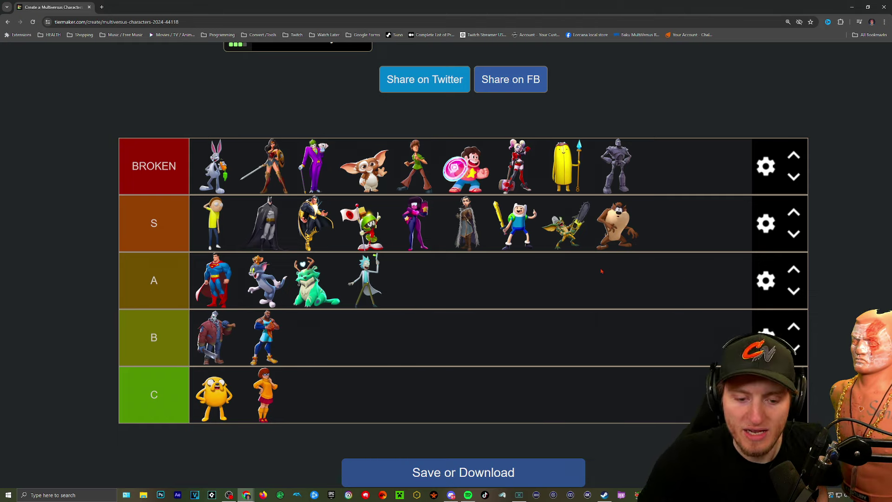
scroll(601, 271, "down", 1)
scroll(602, 271, "up", 1)
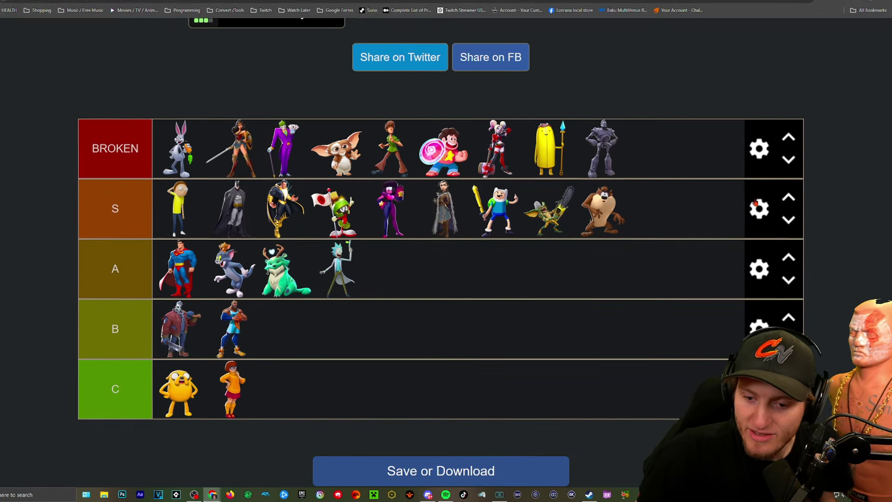